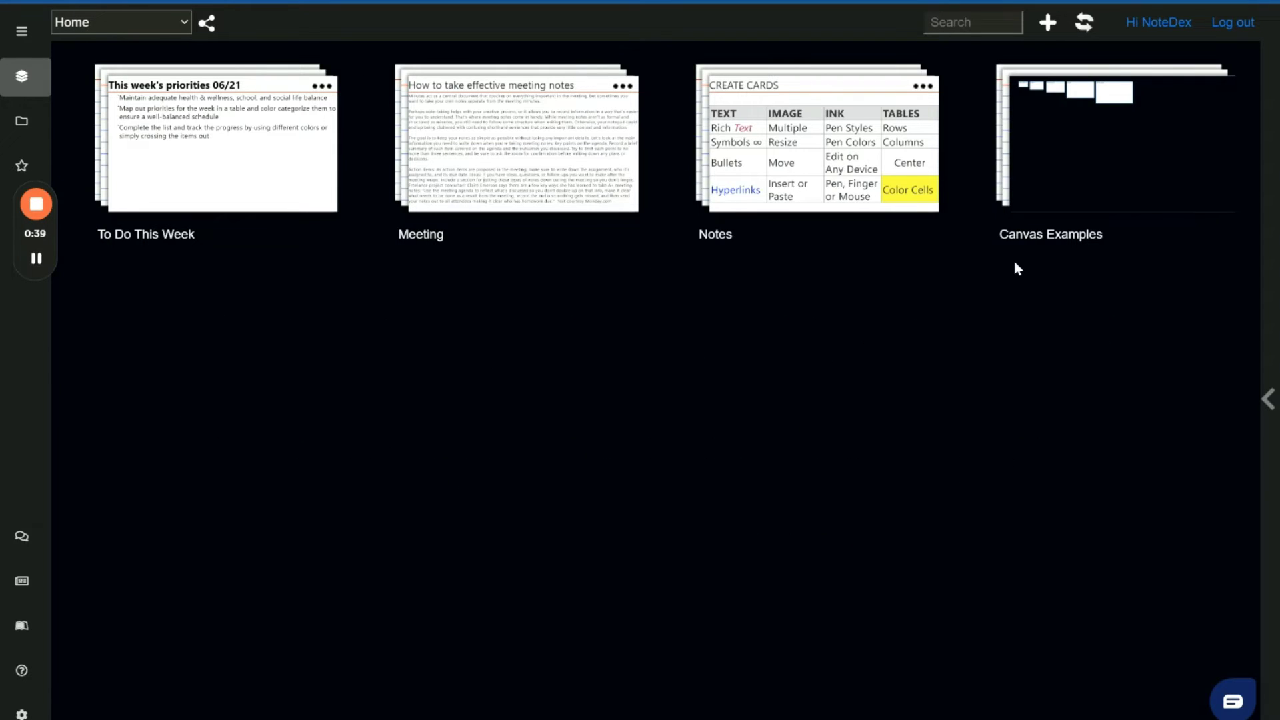
- Open the Canvas Examples stack to hold the new canvas
left_click(1105, 165)
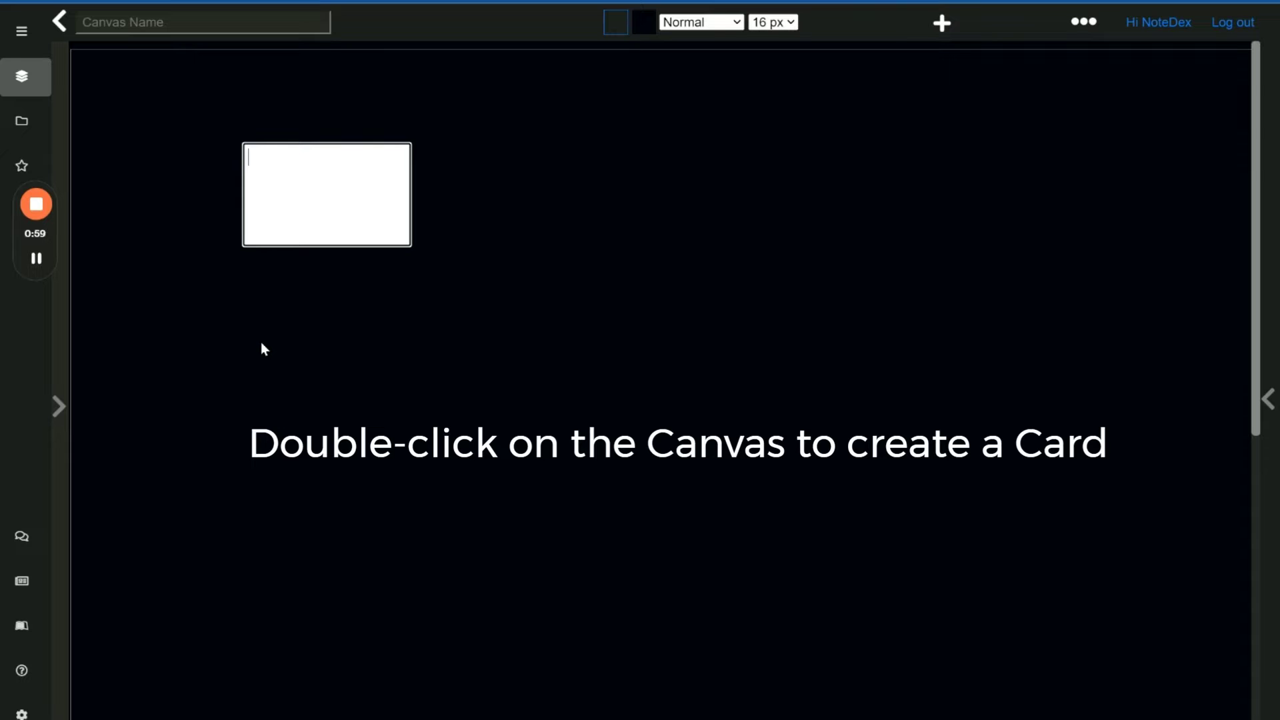
- Write 'Add a new card' on the first card, then add a blank card and line both up at top left
type("Add a new card")
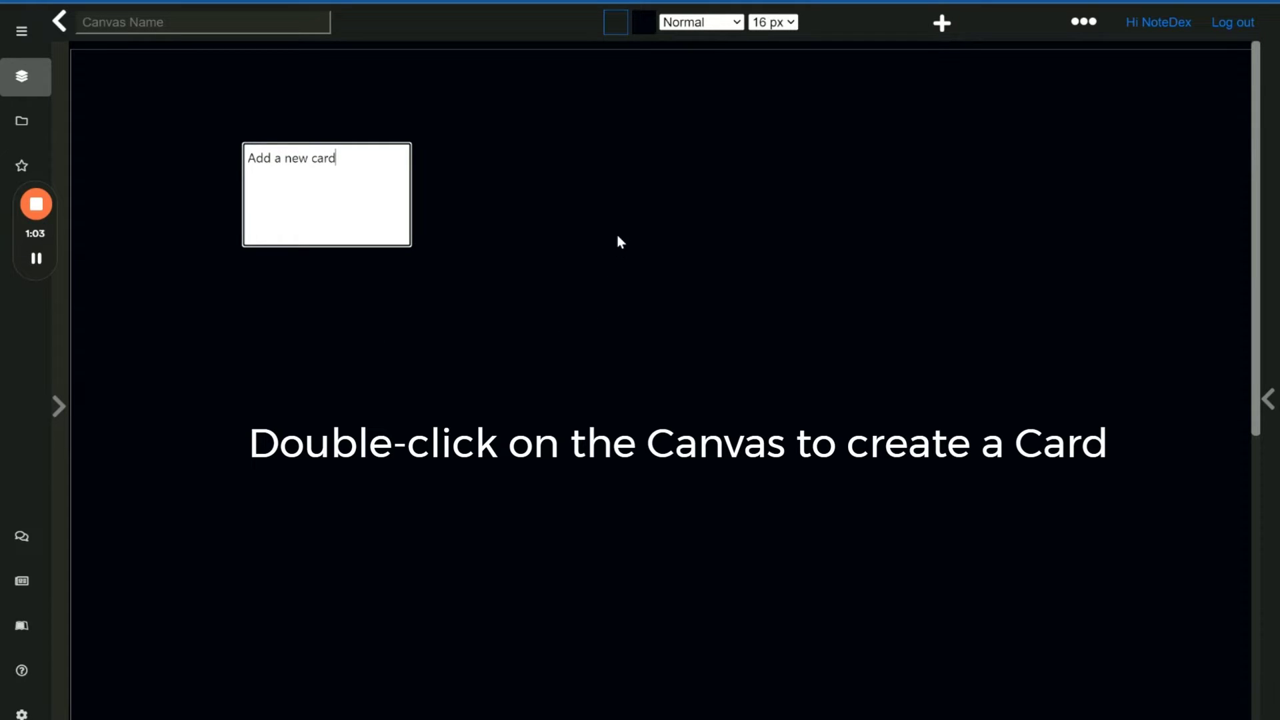
left_click(620, 242)
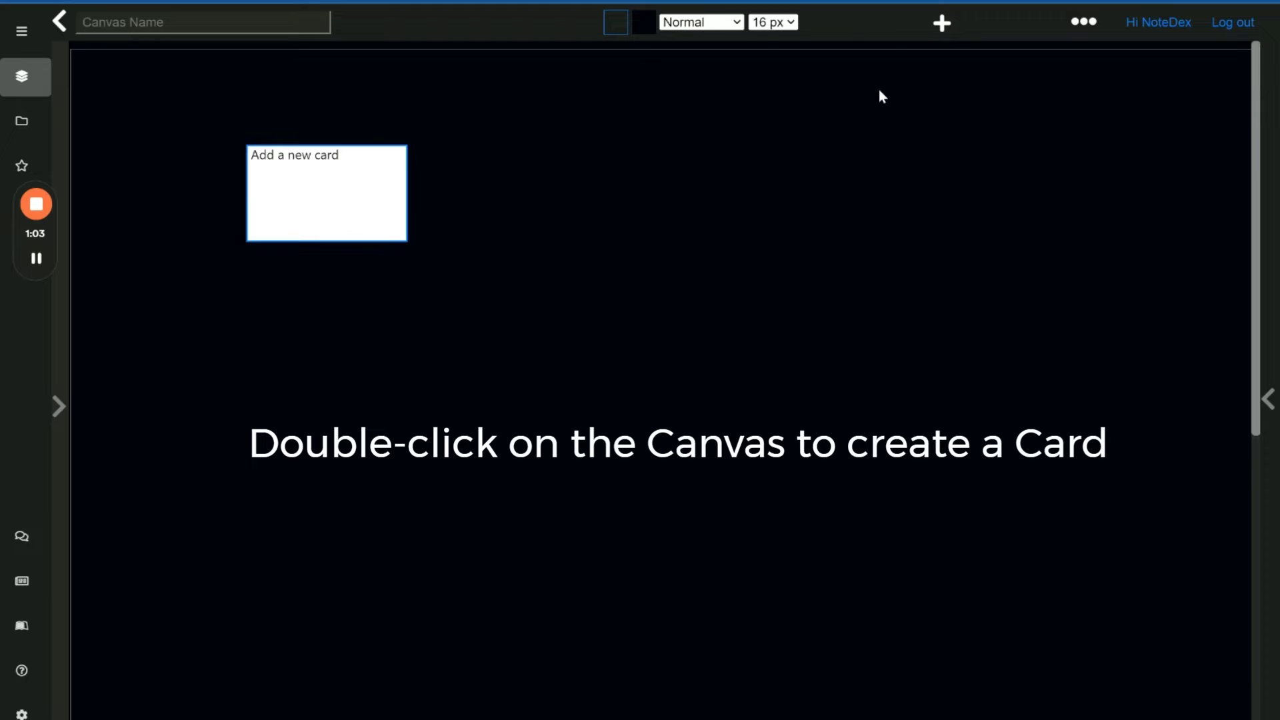
left_click(944, 30)
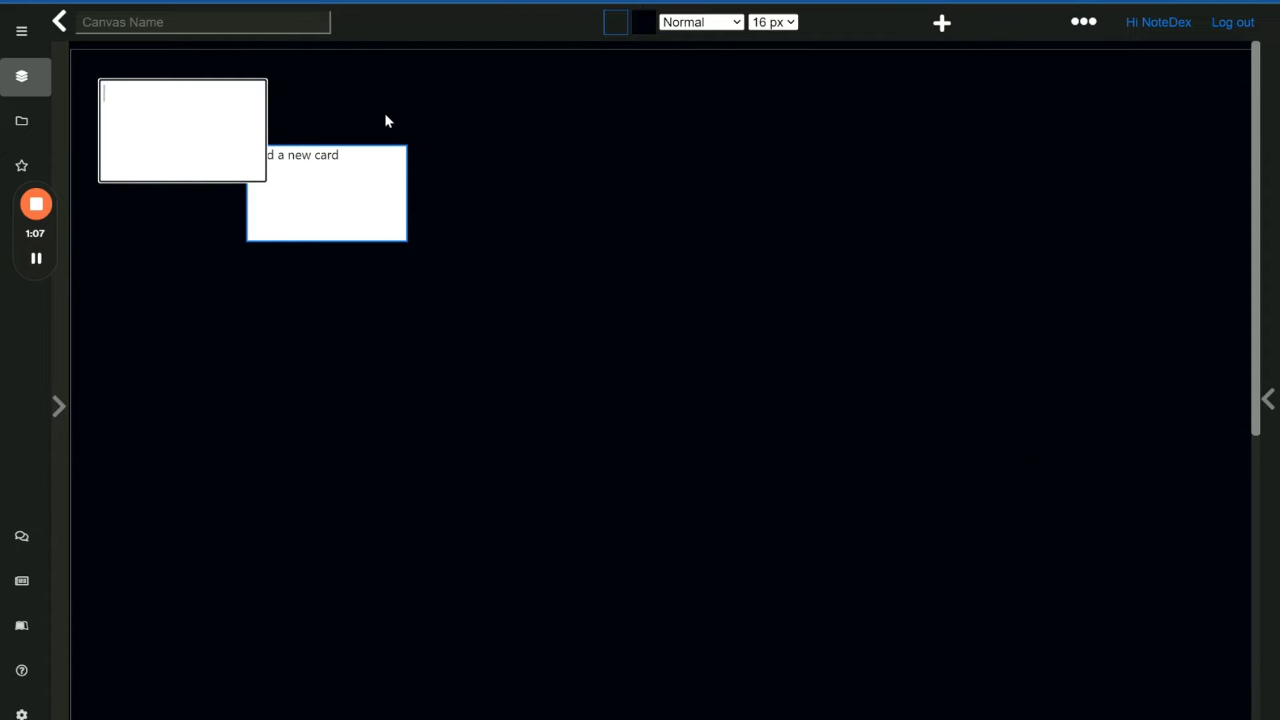
left_click_drag(200, 132, 1032, 251)
left_click_drag(320, 185, 222, 134)
left_click_drag(1046, 235, 438, 145)
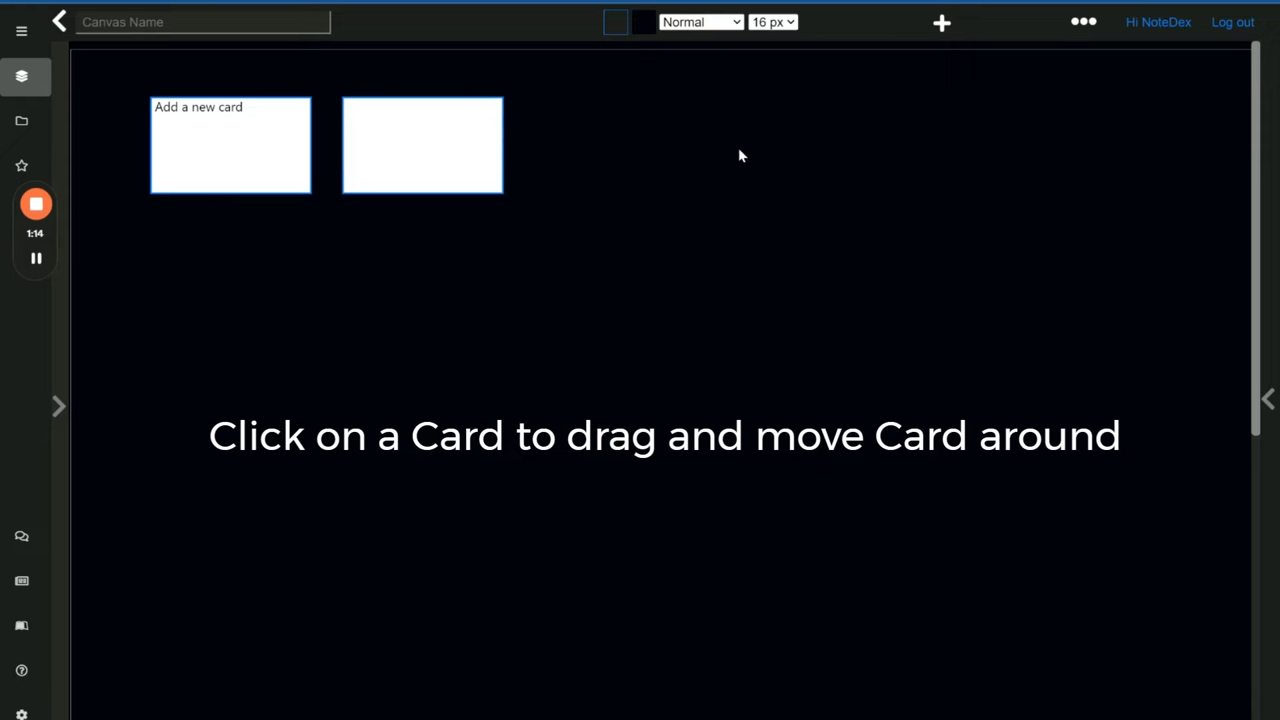
- Title the canvas 'Test Canvas' and add a 30 px card reading '30 size' in line with the others
left_click(170, 25)
type("Test Canvas")
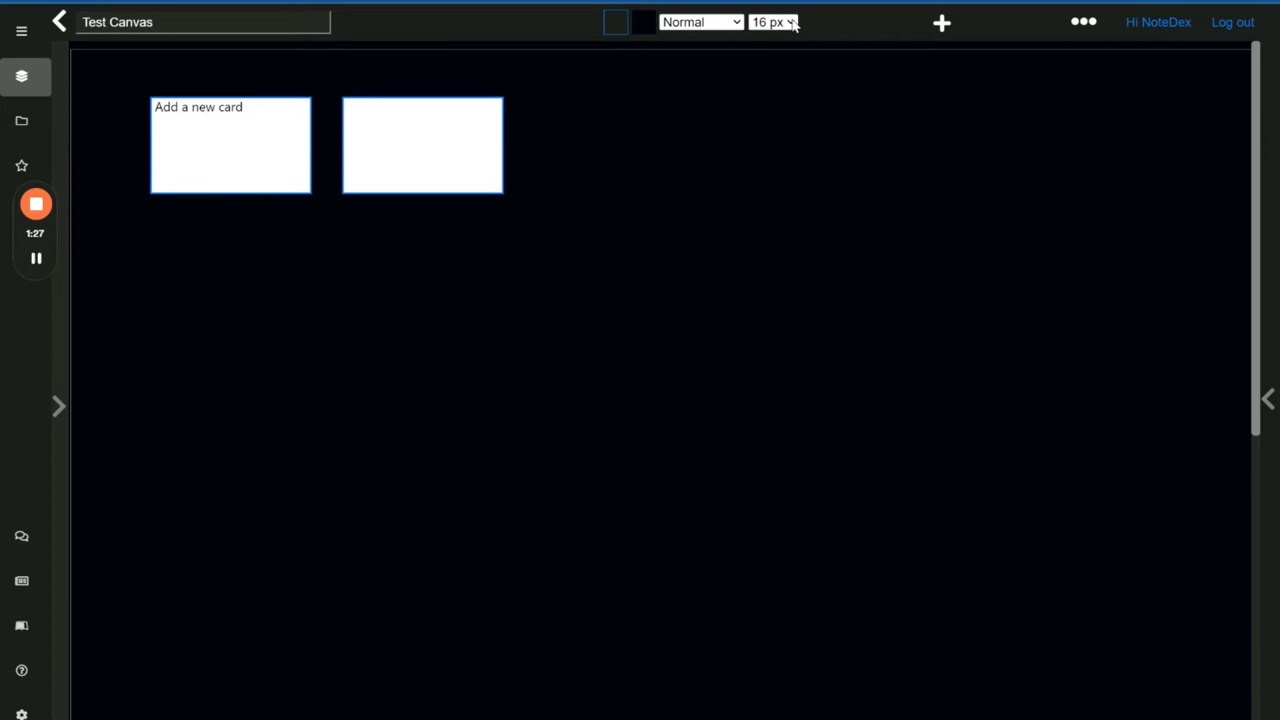
left_click(794, 26)
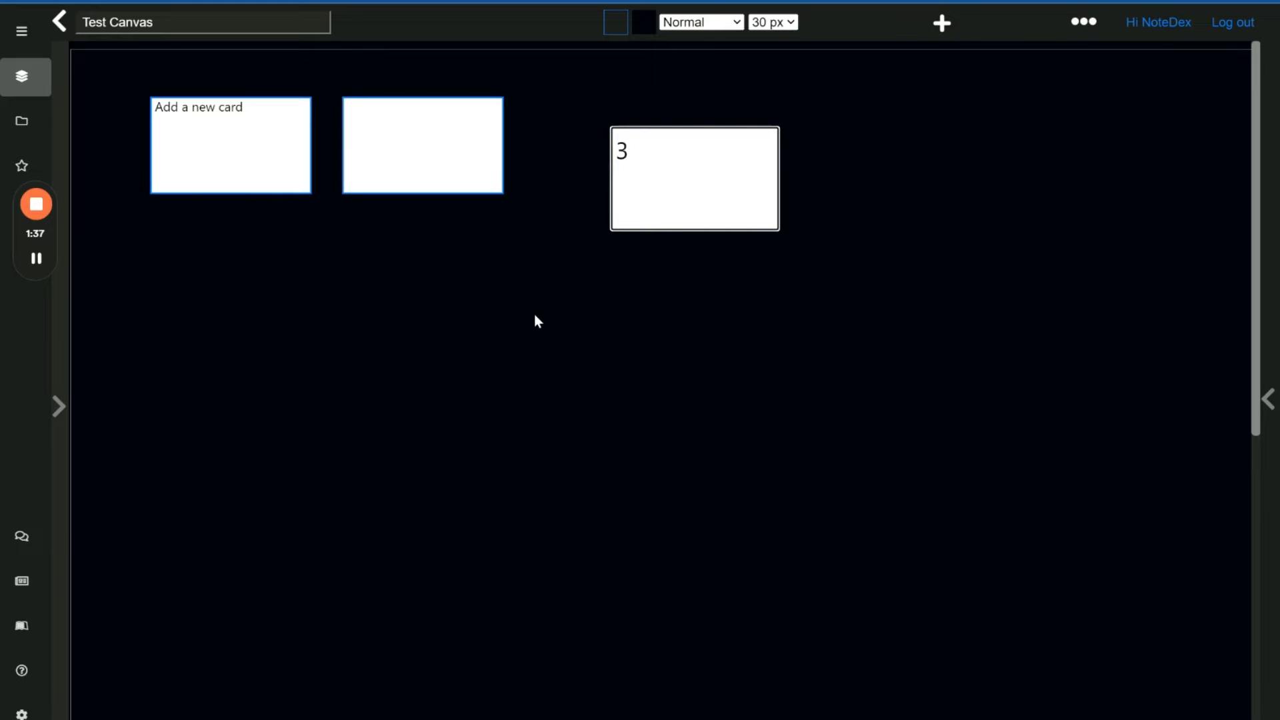
type("size")
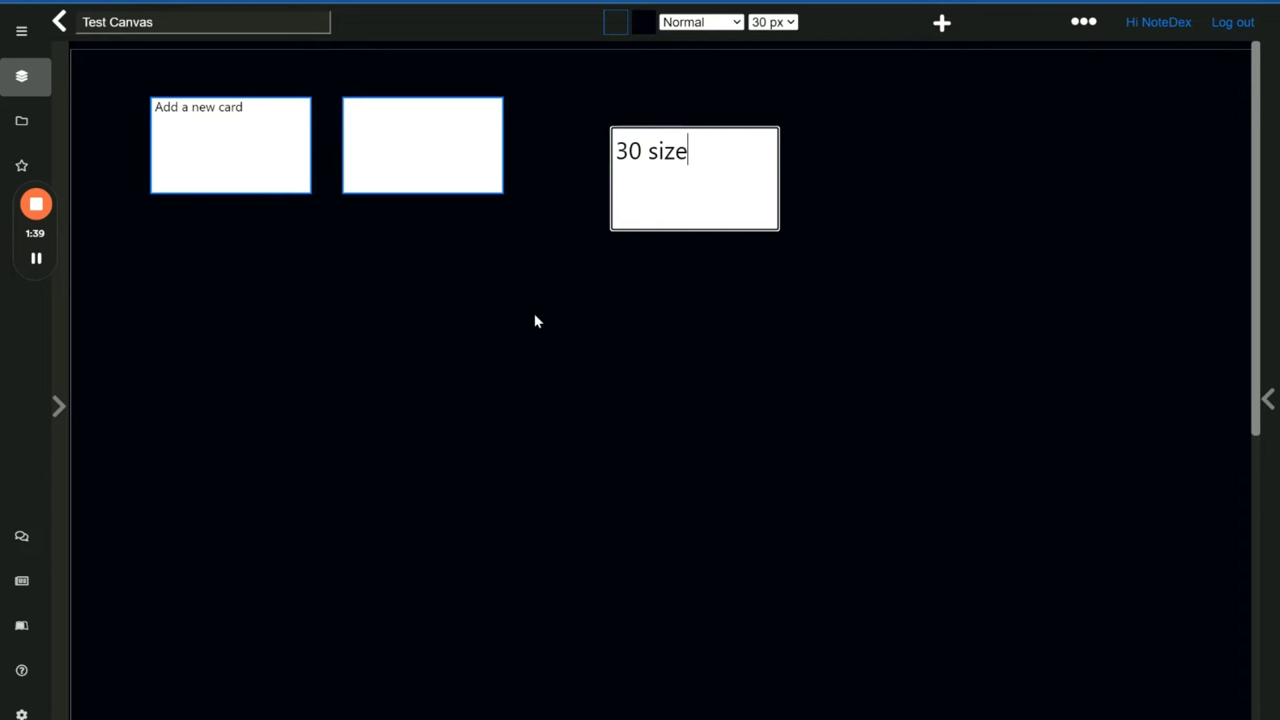
left_click_drag(732, 211, 658, 181)
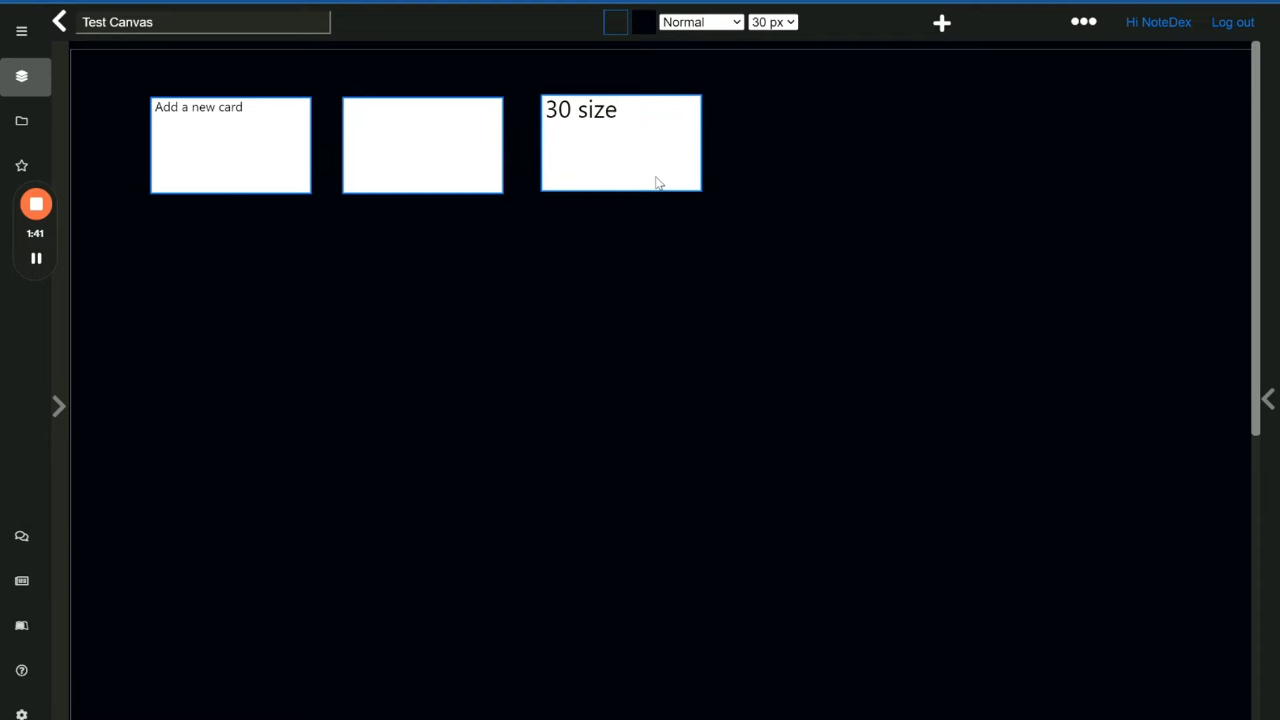
- Add an Extra Large card and place it beneath the first row
left_click(729, 26)
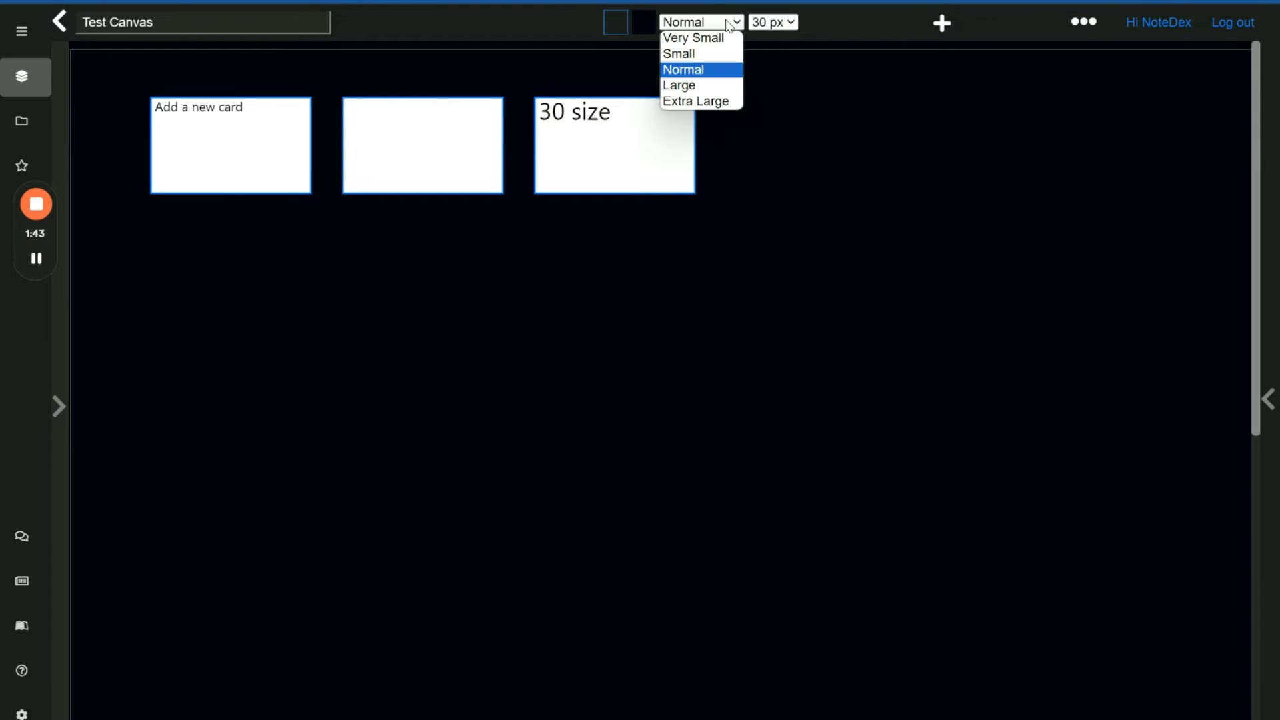
left_click(701, 102)
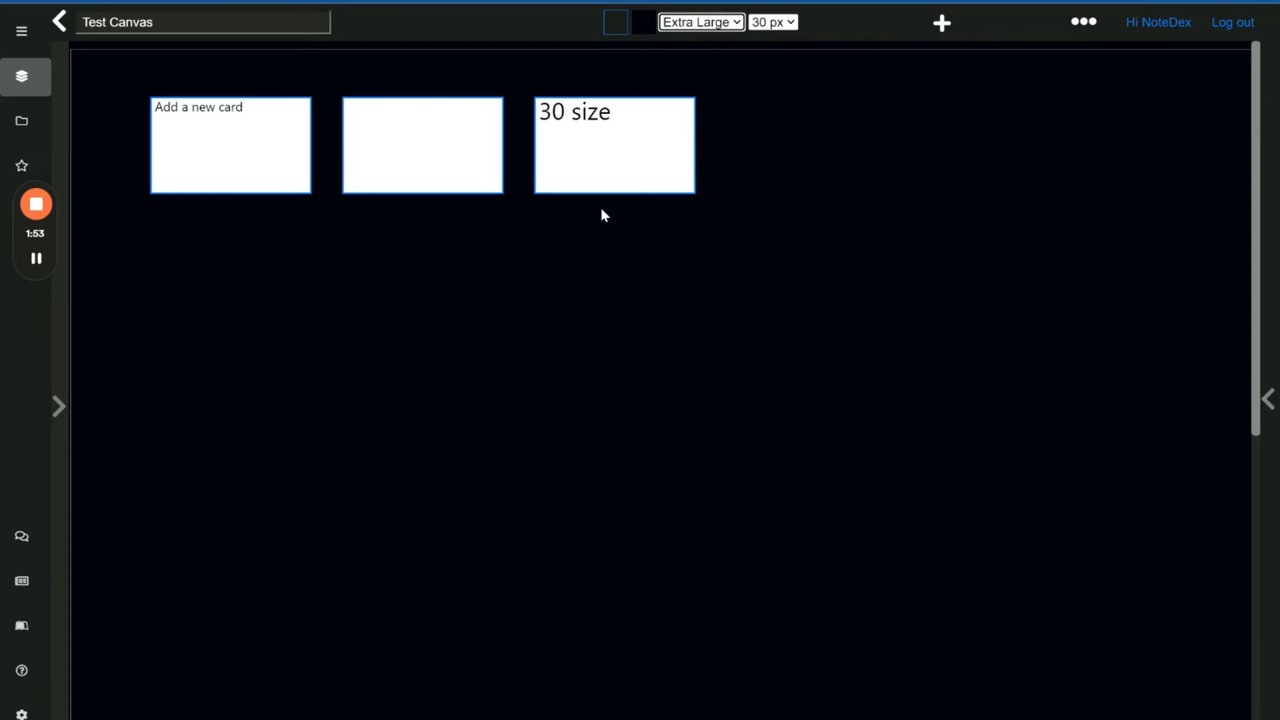
double_click(223, 317)
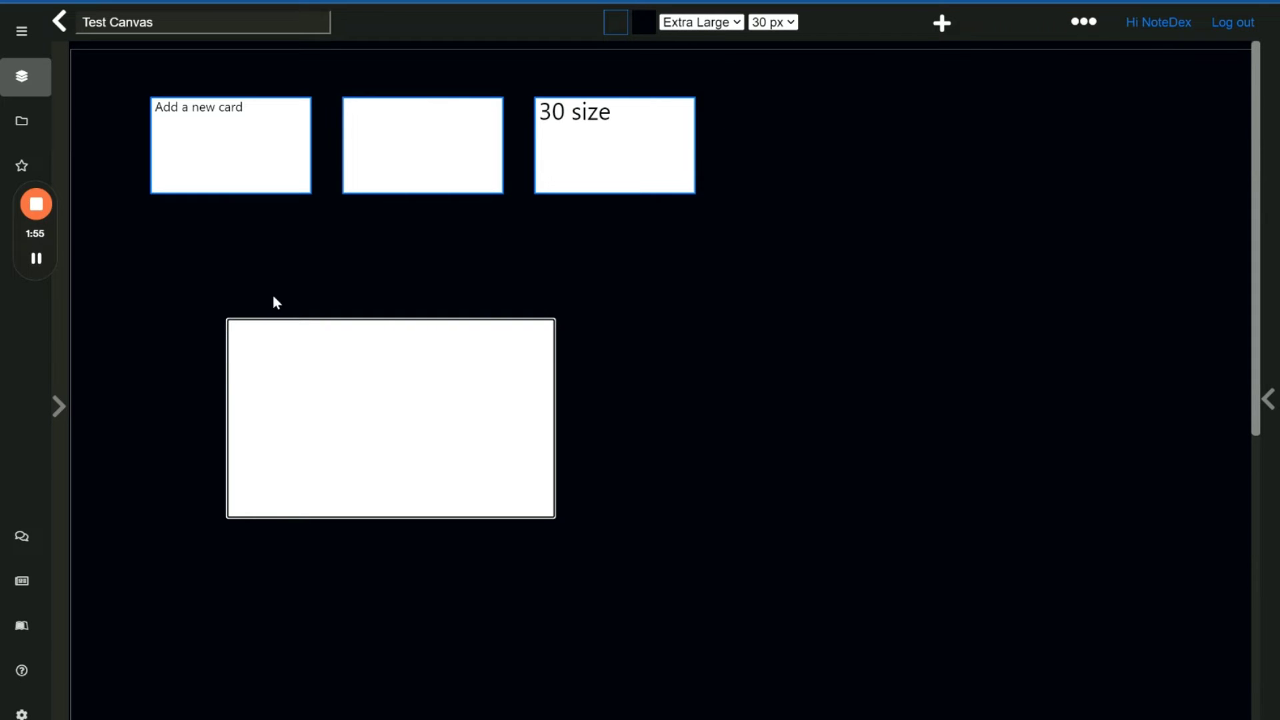
left_click_drag(420, 434, 343, 324)
- Add a Very Small card, enlarge it slightly, and move it to the end of the top row
left_click(736, 23)
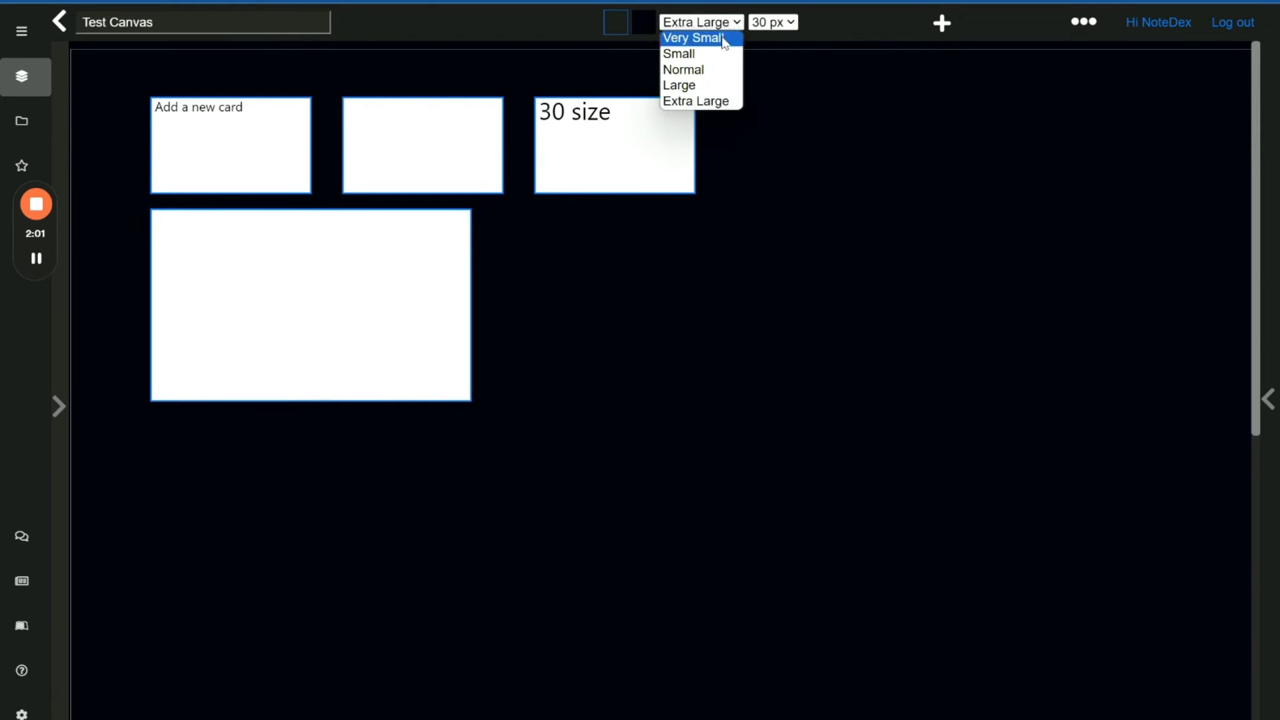
left_click(717, 37)
left_click(558, 226)
left_click(819, 261)
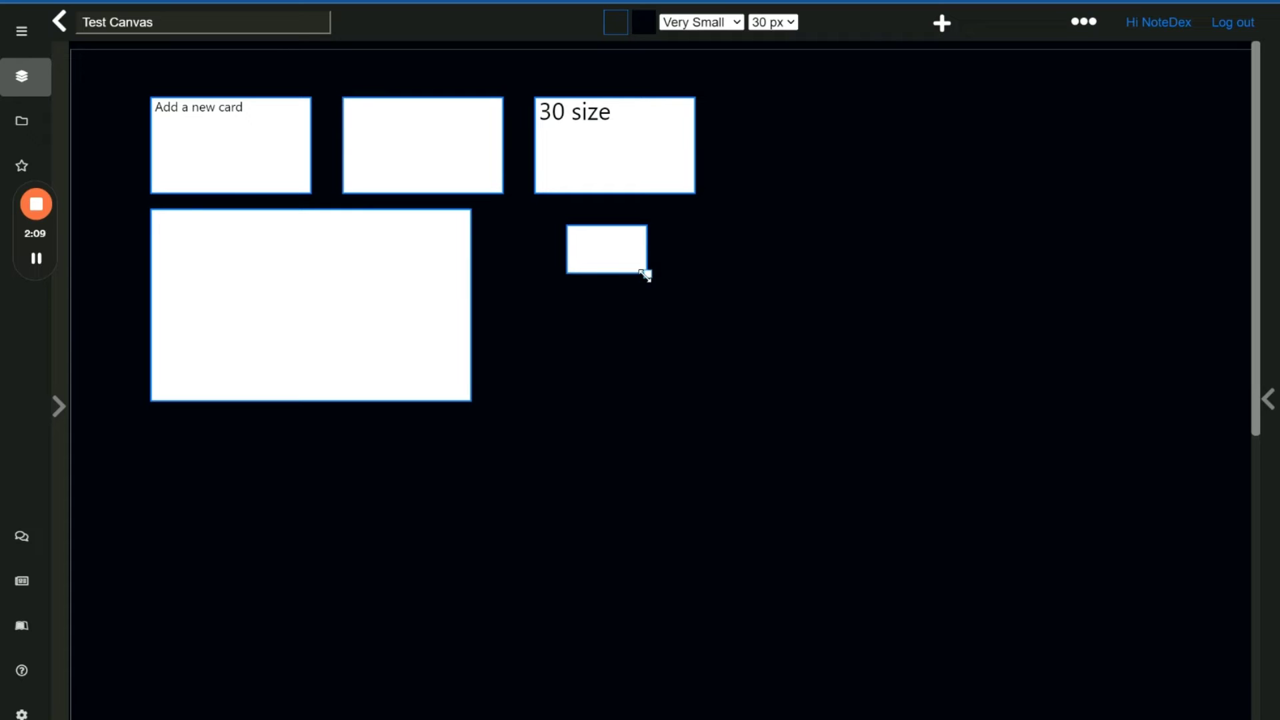
left_click_drag(649, 274, 726, 437)
left_click_drag(703, 331, 878, 196)
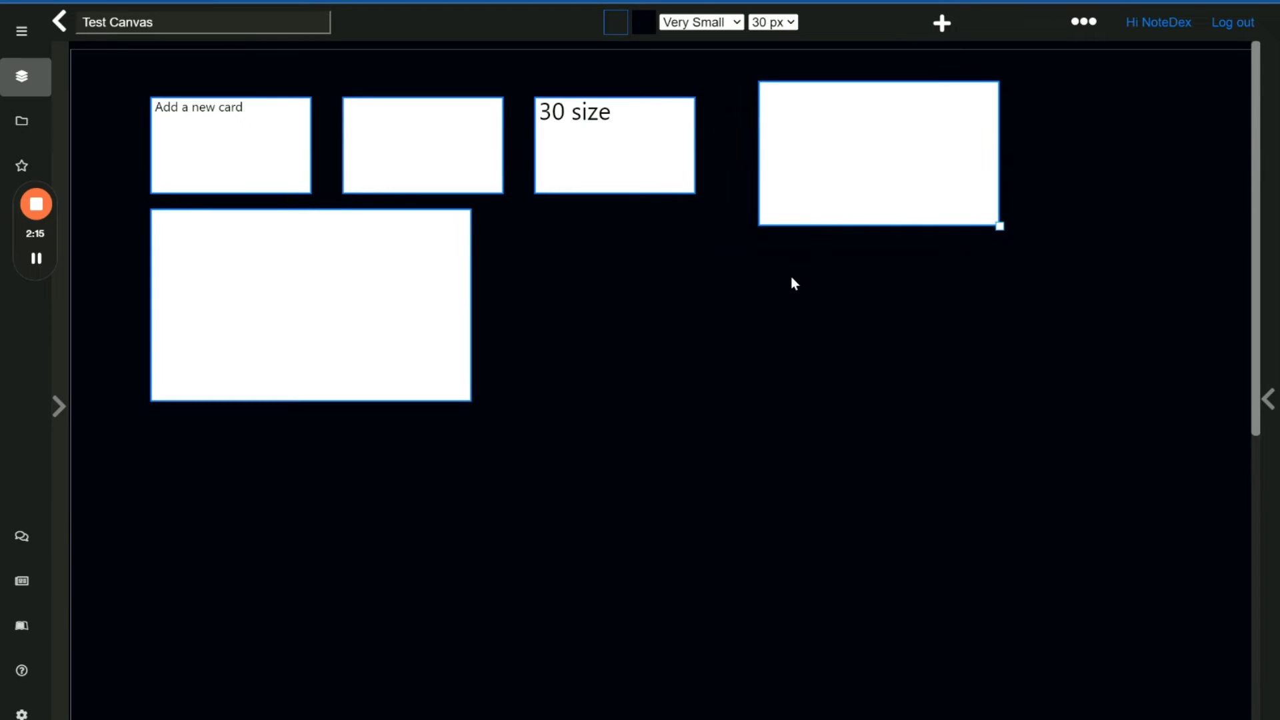
- Set the canvas background colour to light grey
left_click(640, 26)
left_click(729, 45)
left_click_drag(730, 46, 669, 32)
left_click(568, 336)
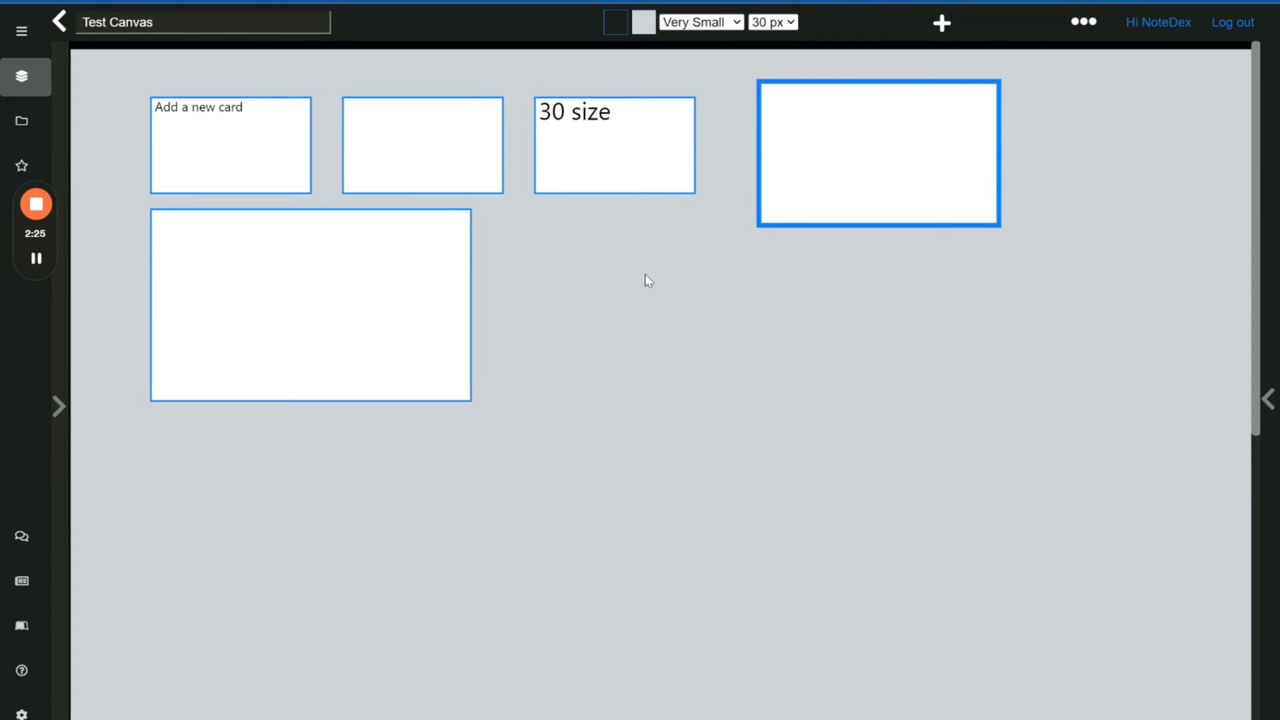
- Change the card border colour to near-white #f3f5f7
left_click(612, 31)
left_click(631, 14)
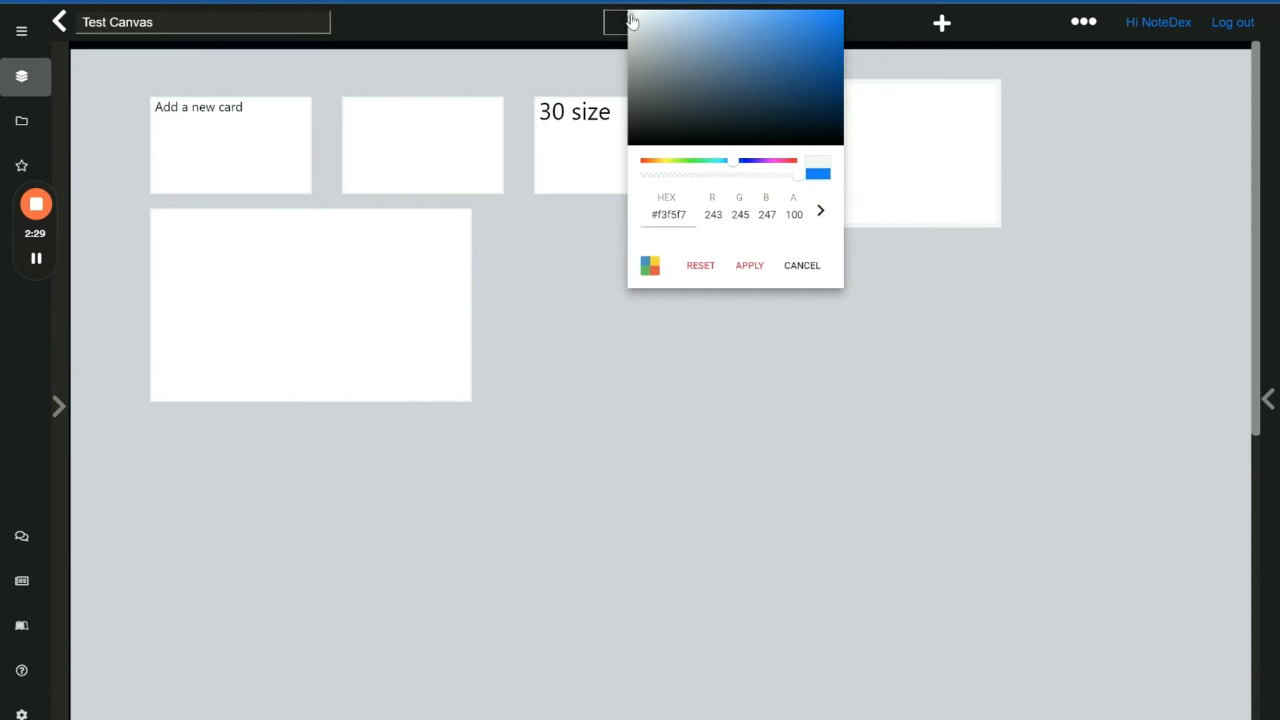
left_click(551, 427)
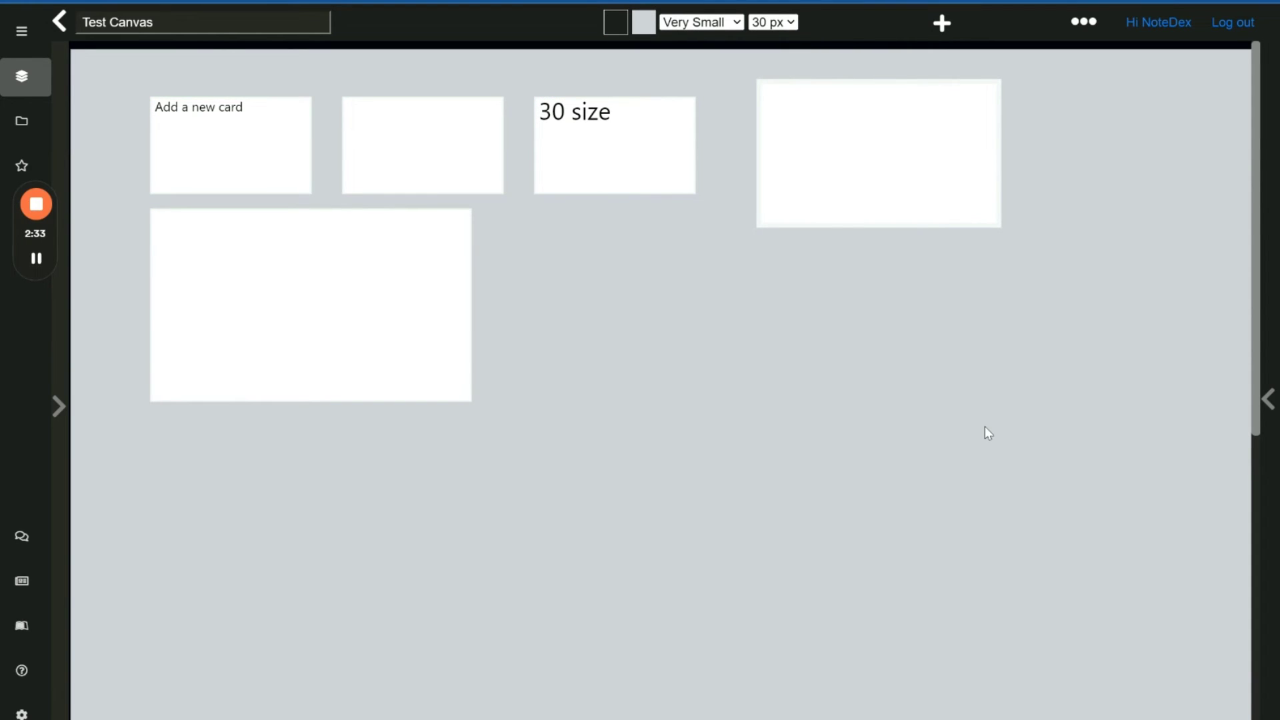
left_click(1086, 24)
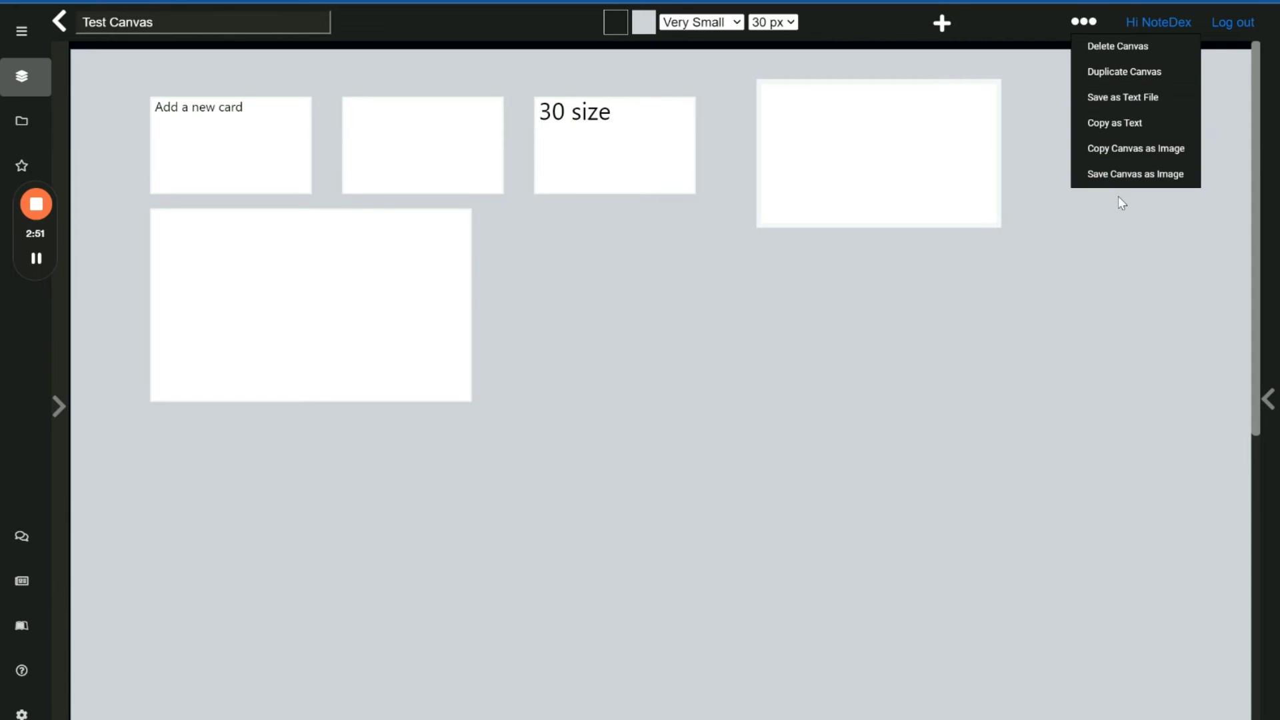
left_click(891, 295)
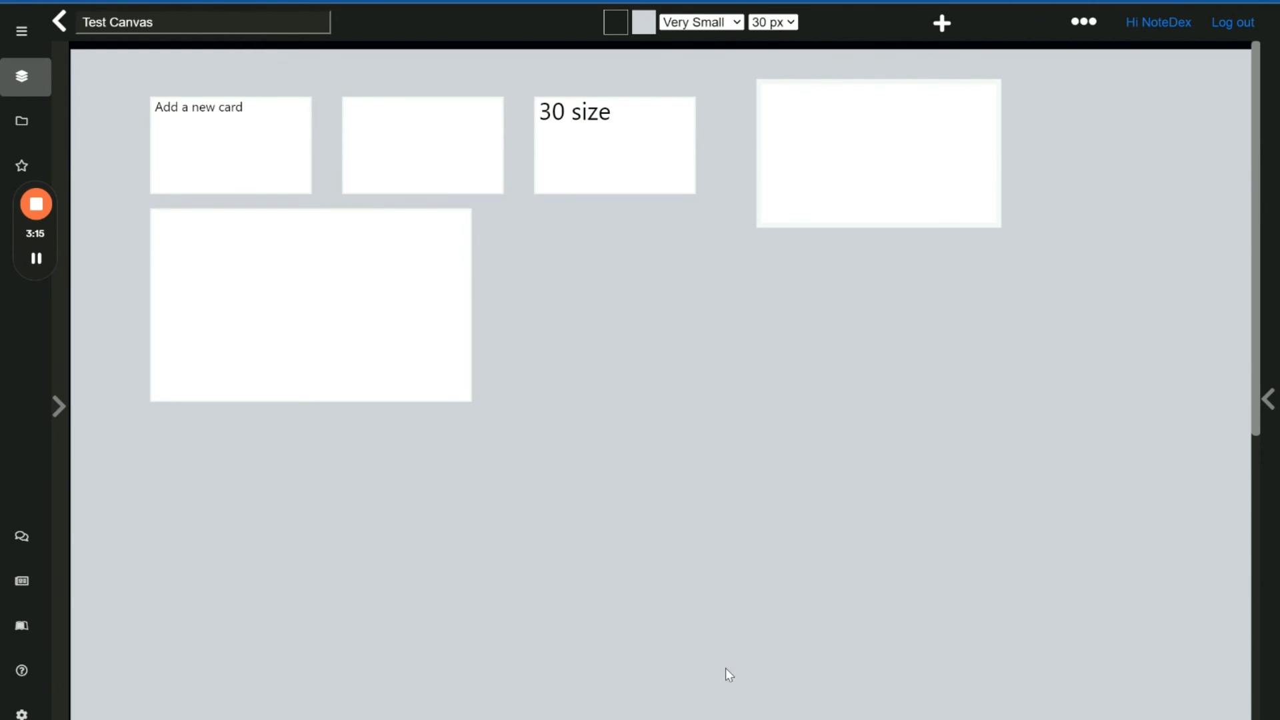
- Scroll across the Test Canvas, then go back to the Canvas Examples stack list
scroll(661, 380, "right", 10)
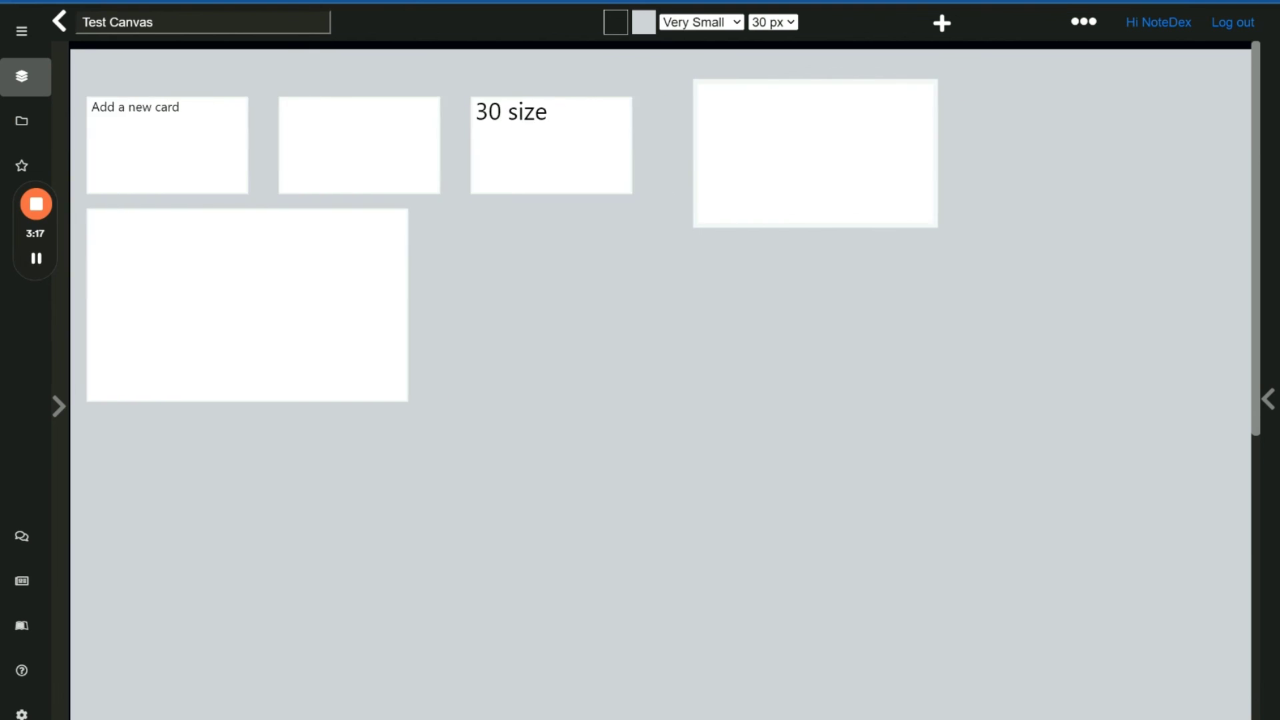
scroll(660, 381, "left", 10)
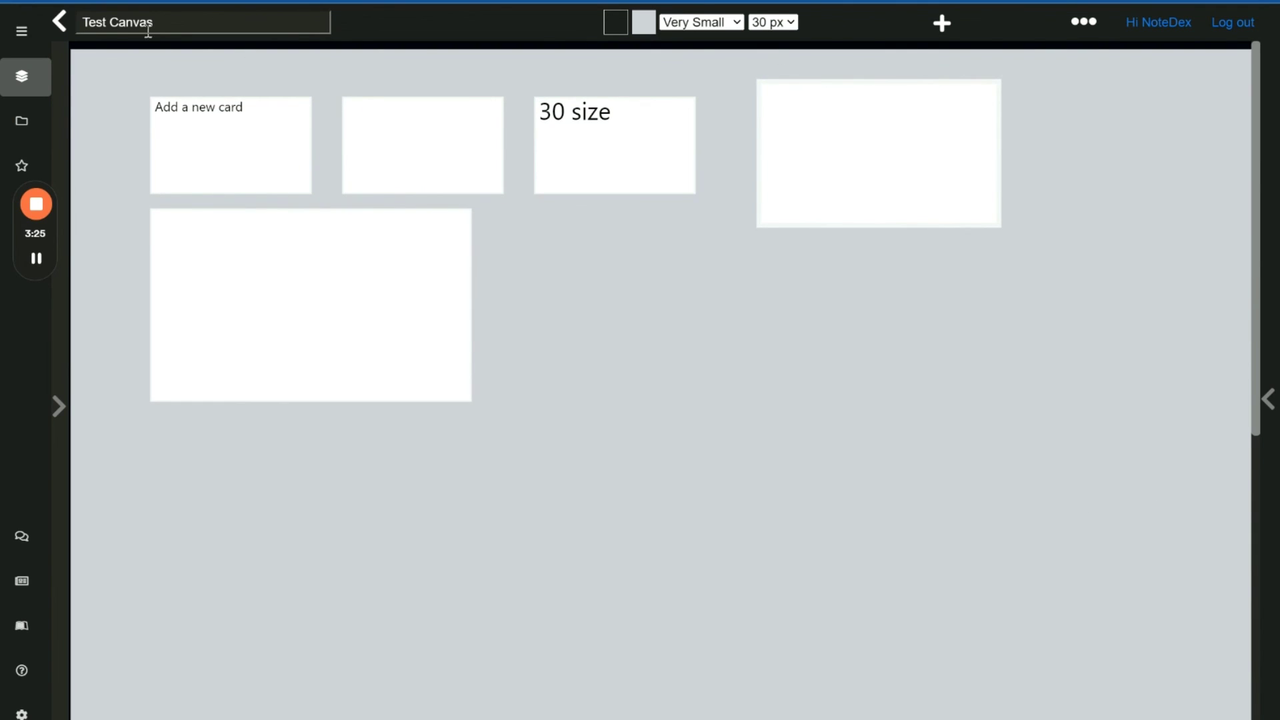
left_click(60, 23)
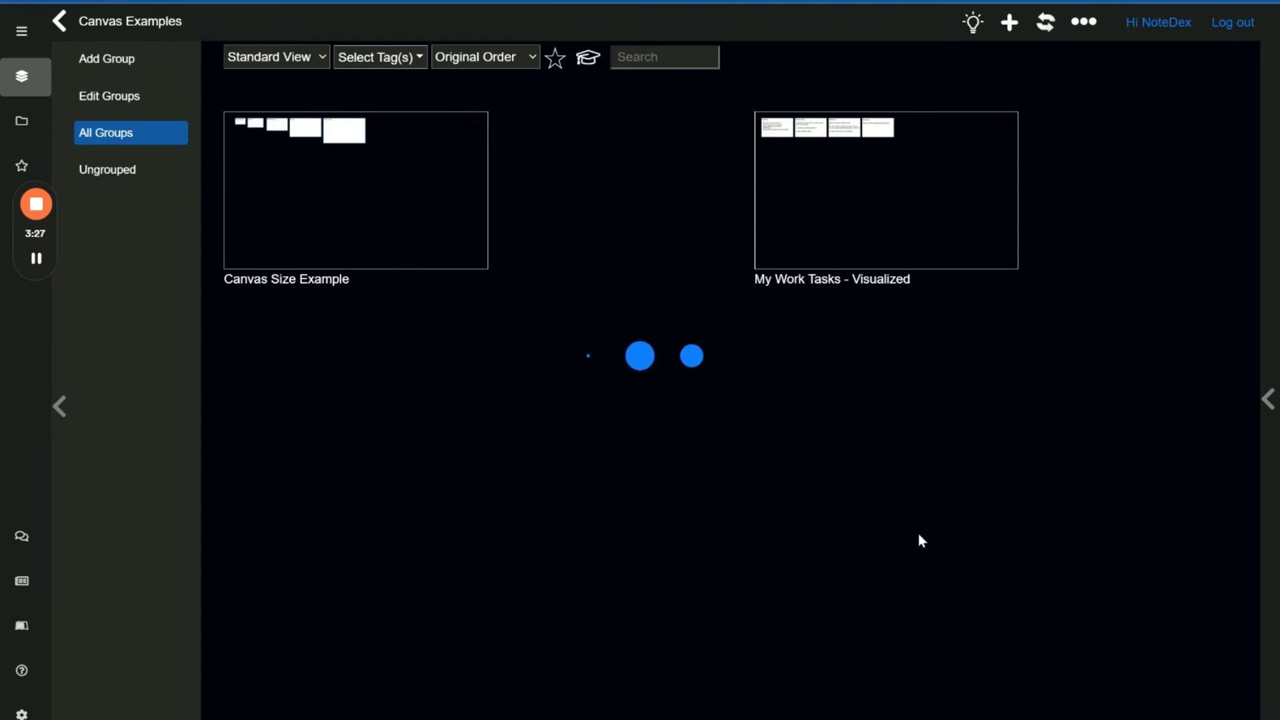